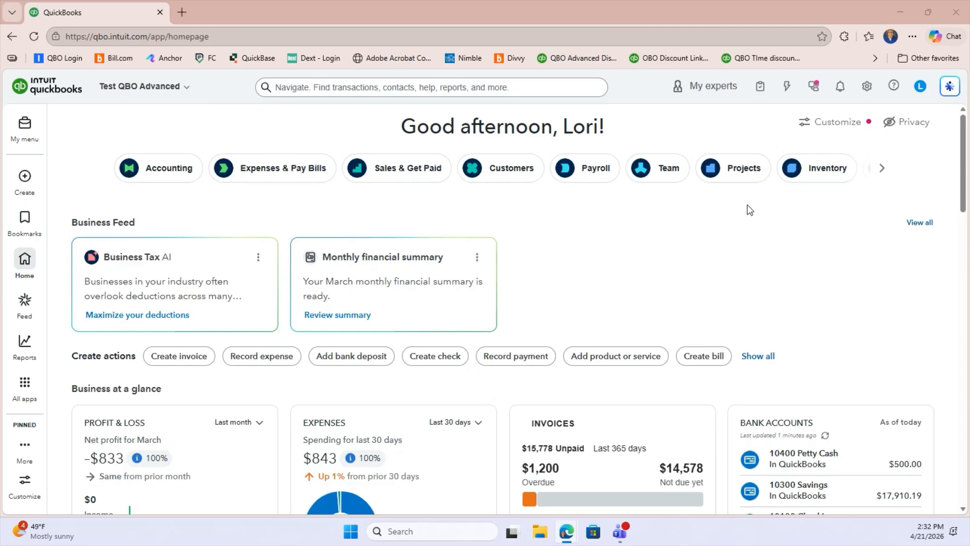
# Save the Projects option for organizing all job-related activity switched on in the advanced account settings, and leave the settings
pyautogui.click(867, 87)
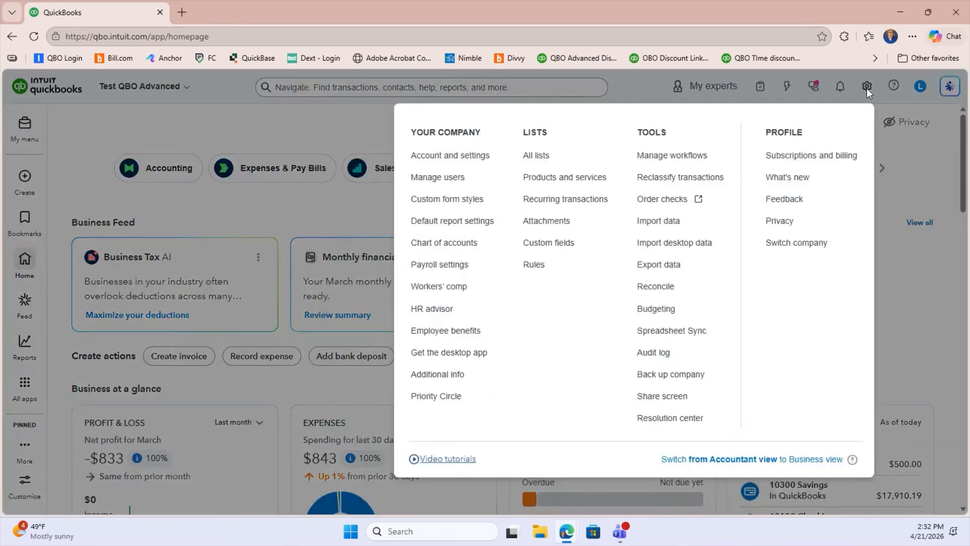
pyautogui.click(426, 161)
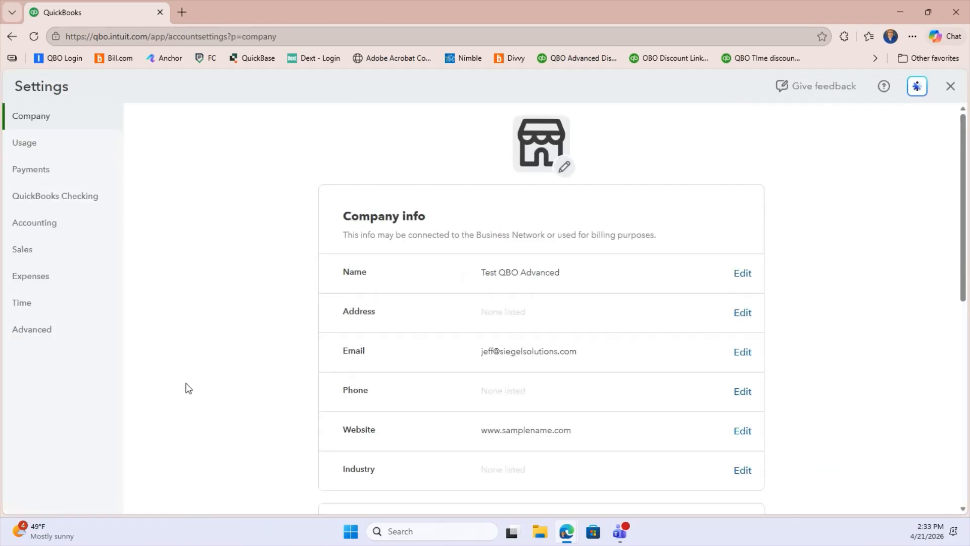
pyautogui.click(43, 337)
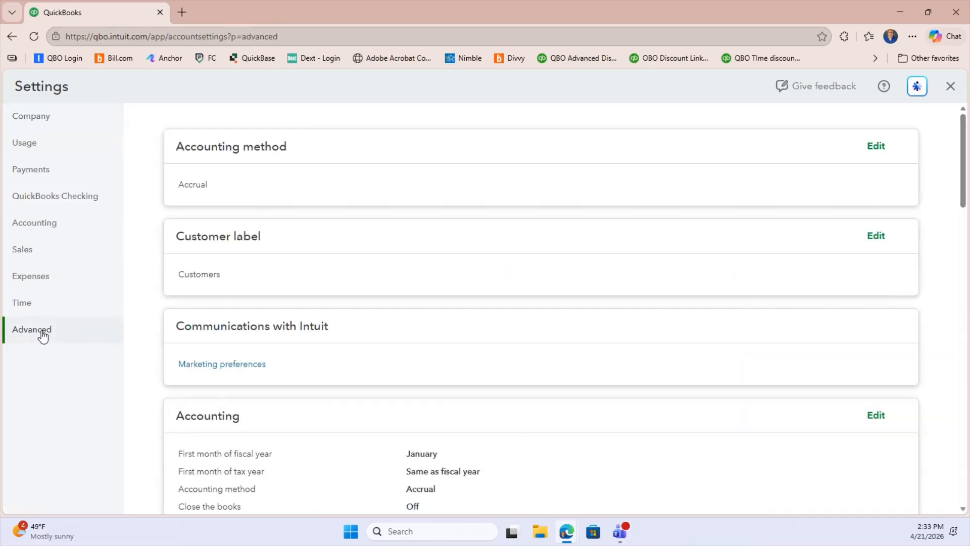
pyautogui.scroll(-6, 312, 349)
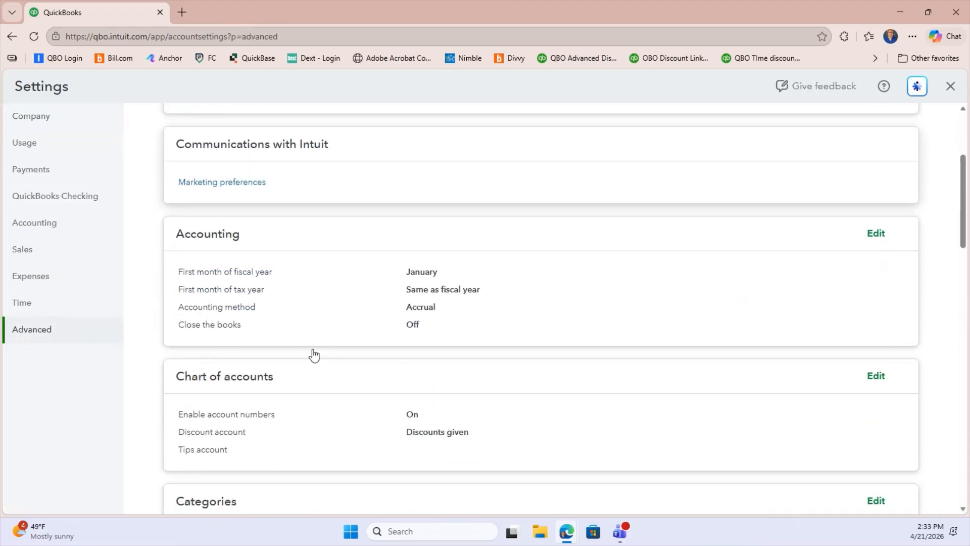
pyautogui.scroll(-15, 312, 352)
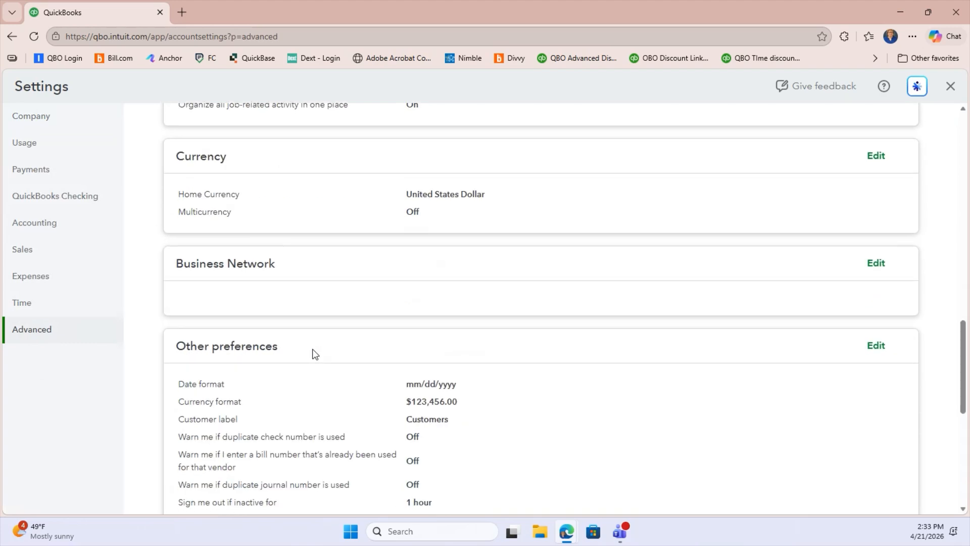
pyautogui.scroll(-3, 313, 348)
pyautogui.scroll(10, 313, 352)
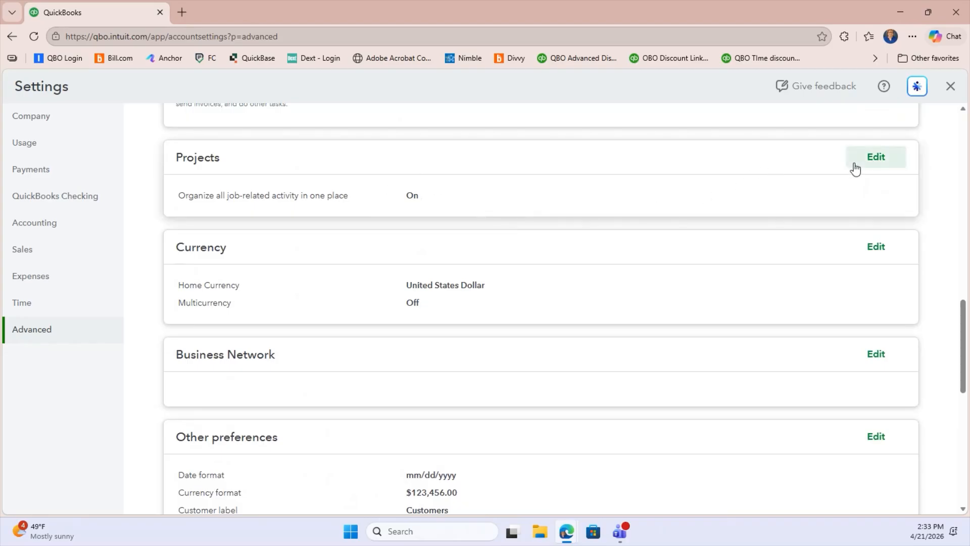
pyautogui.click(880, 161)
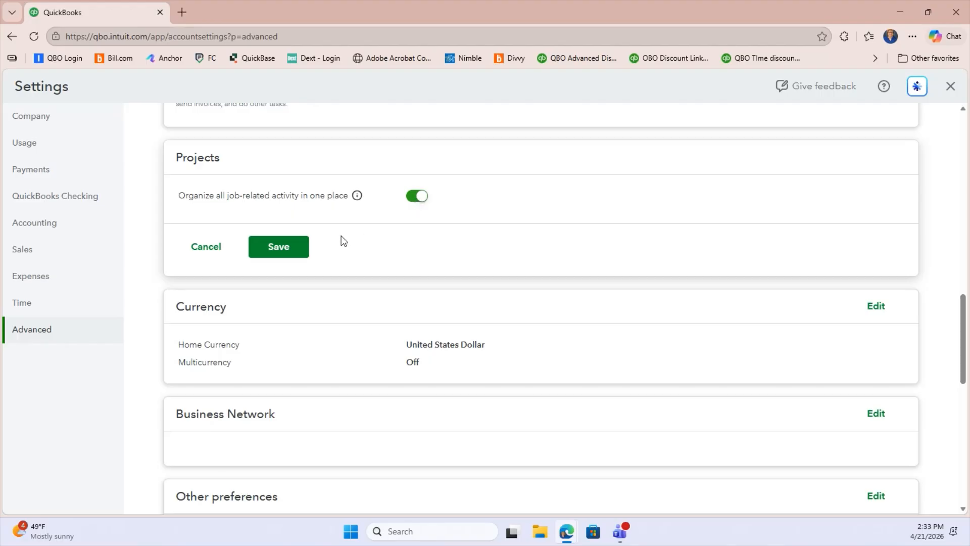
pyautogui.click(279, 248)
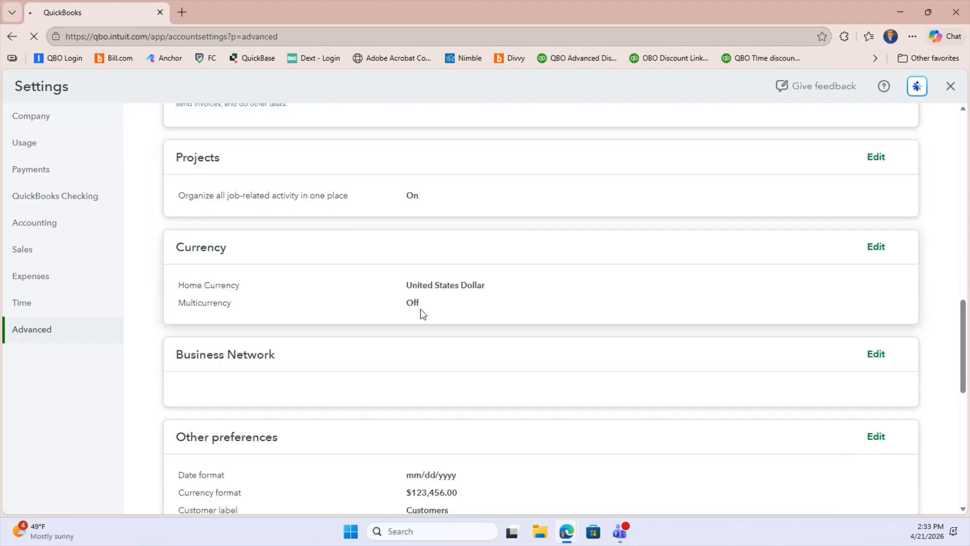
pyautogui.scroll(10, 304, 331)
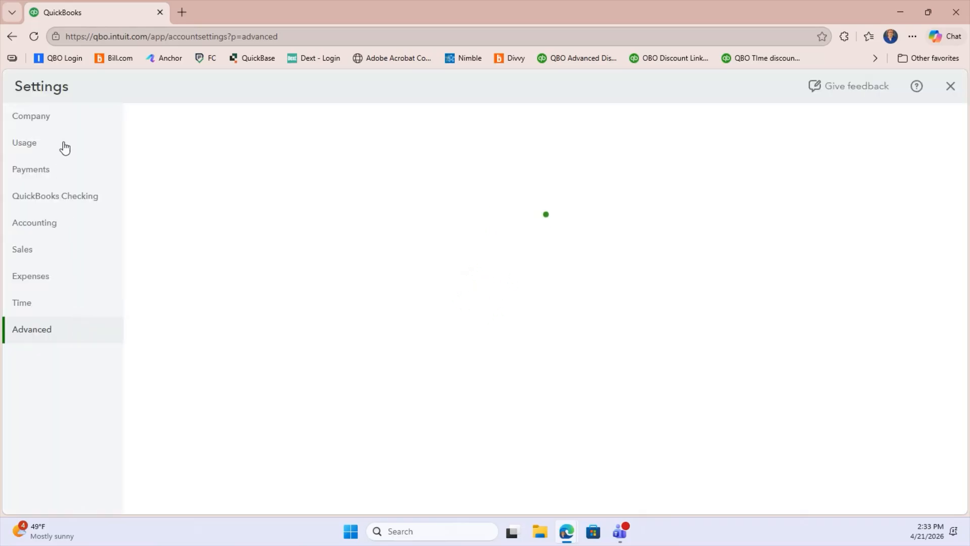
pyautogui.click(949, 94)
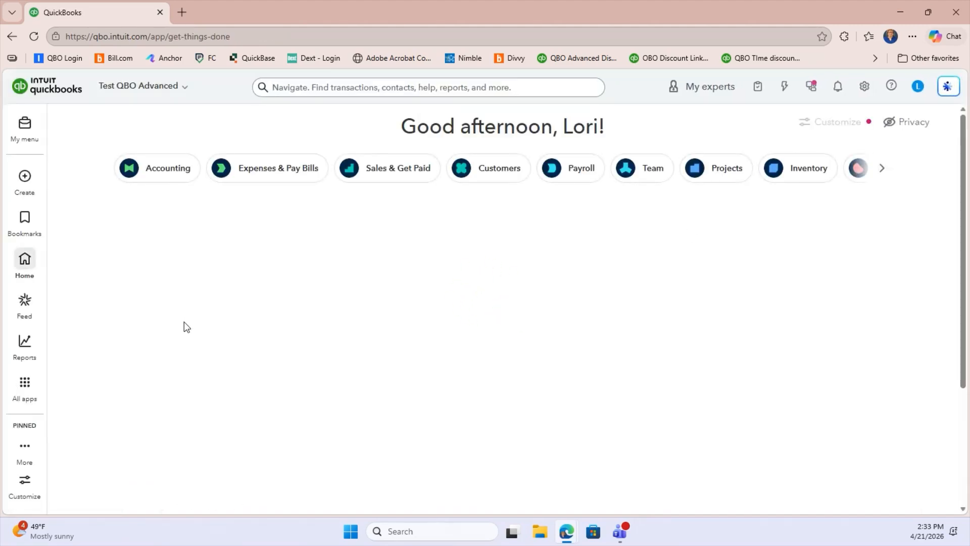
# Open the bookmarked Customers list and collapse the expanded app navigation to examine the customers and their sub-customers
pyautogui.write('Find profit last month')
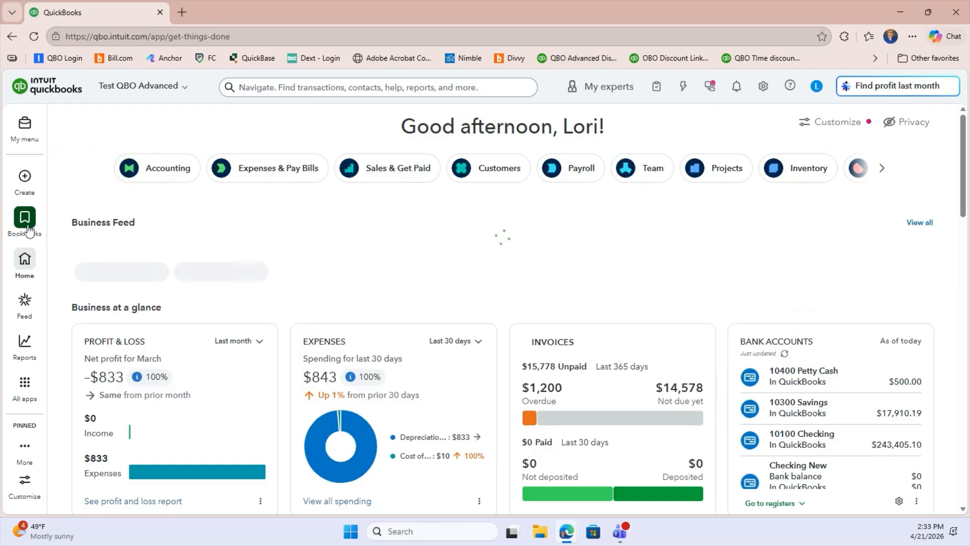
pyautogui.click(30, 228)
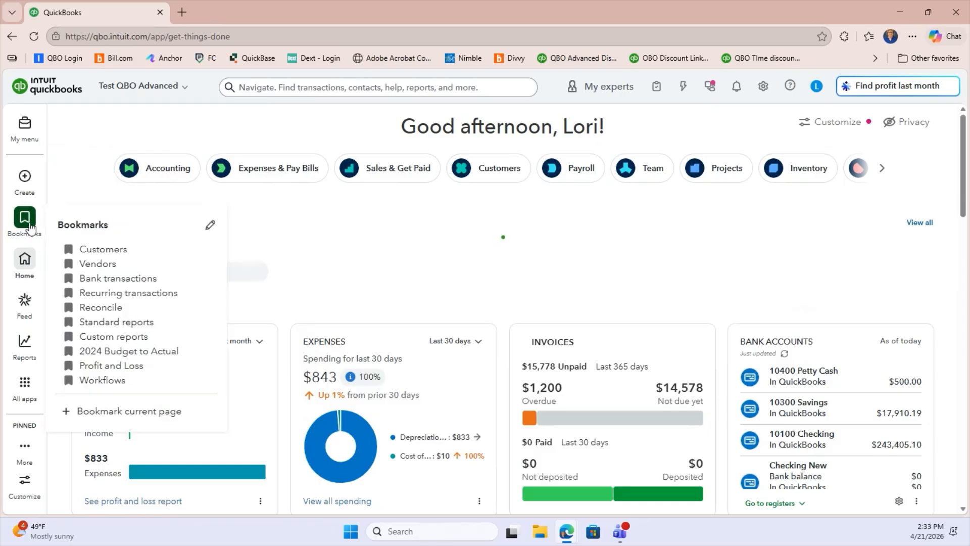
pyautogui.click(97, 251)
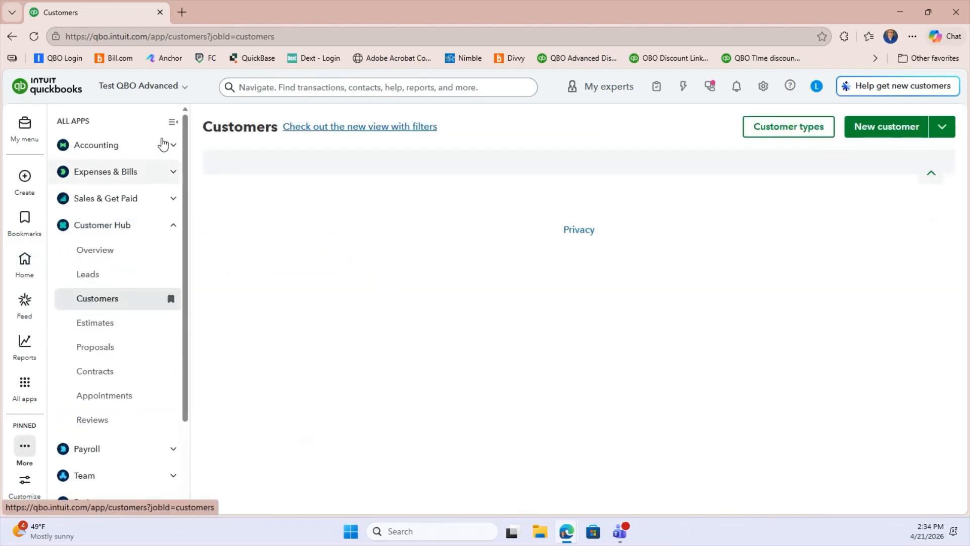
pyautogui.click(173, 123)
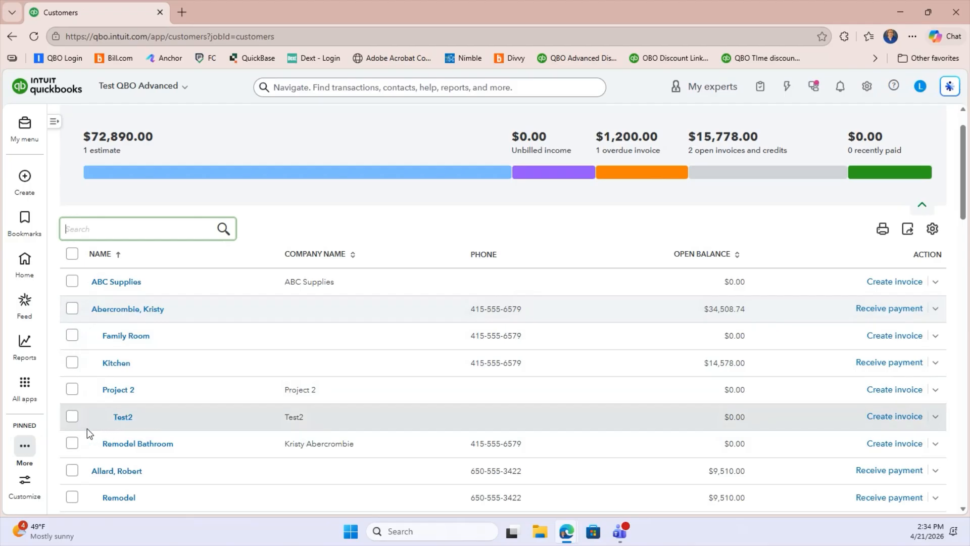
# Open the list of projects in the Projects app
pyautogui.moveTo(24, 390)
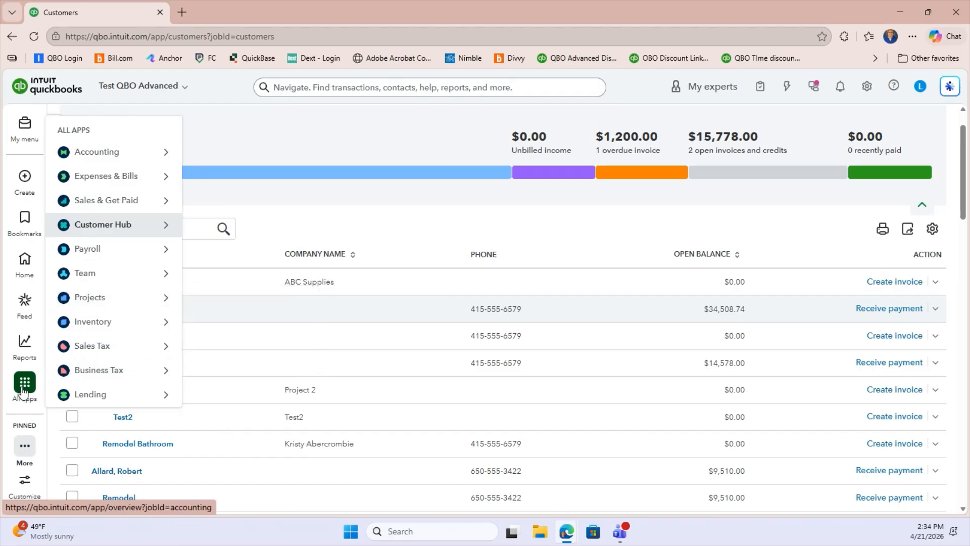
pyautogui.moveTo(101, 298)
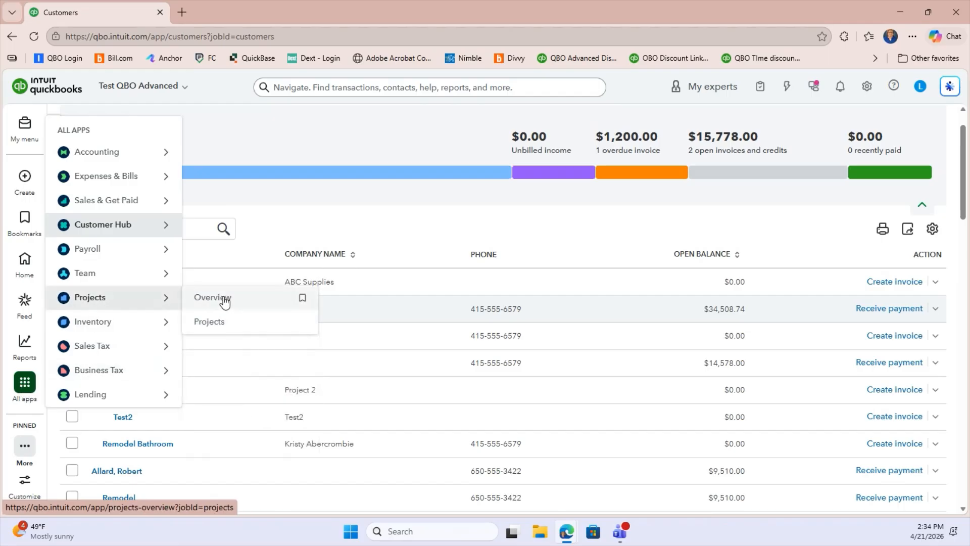
pyautogui.click(220, 329)
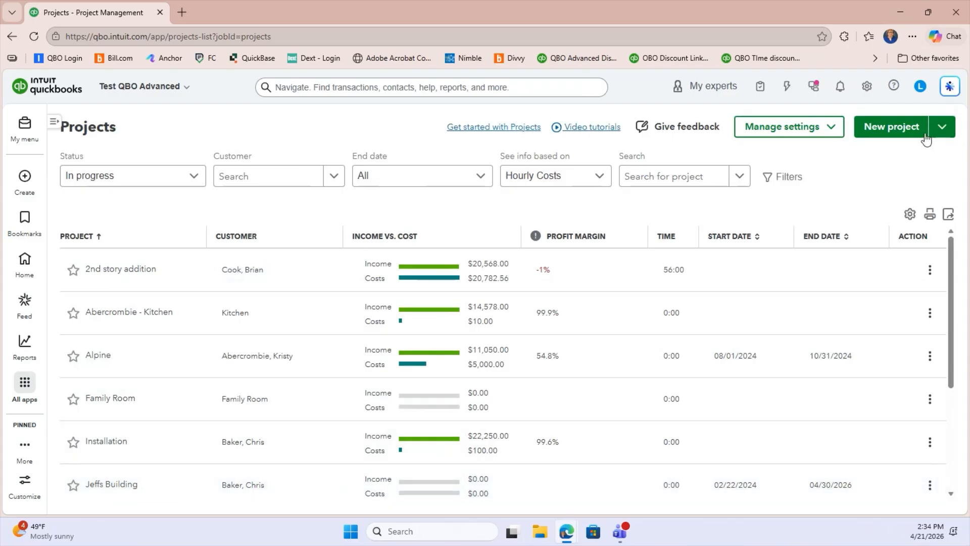
# Start a new project and name it with a person's first name followed by "Backyard"
pyautogui.click(892, 127)
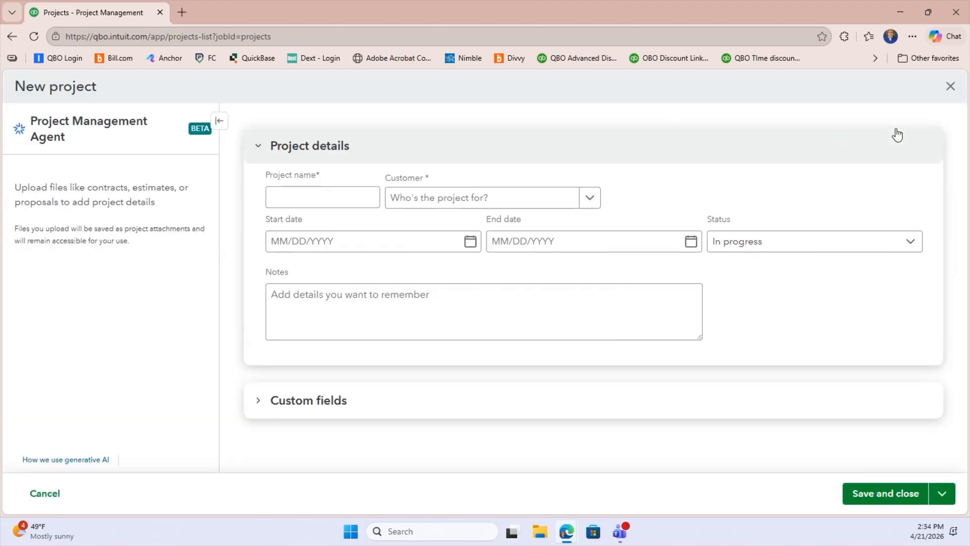
pyautogui.click(353, 195)
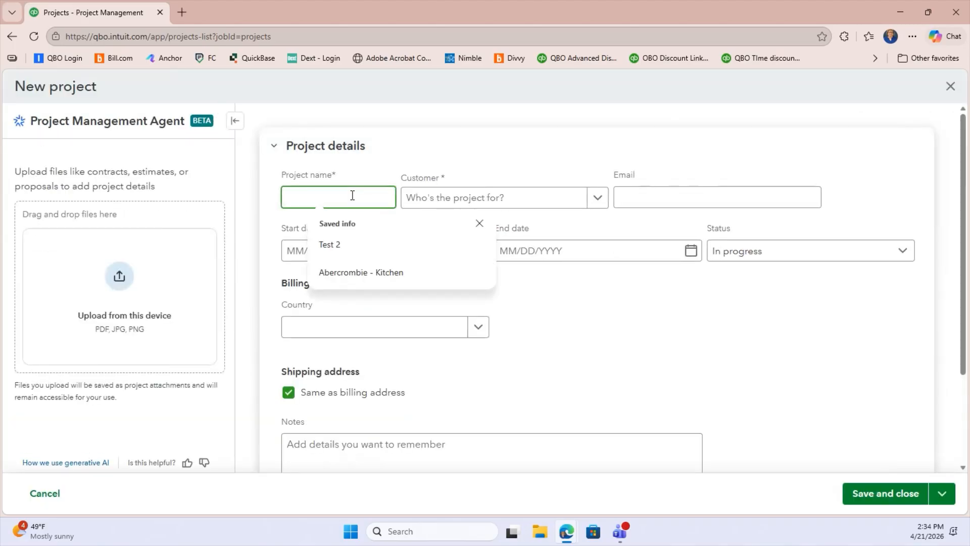
pyautogui.write('Kathy ')
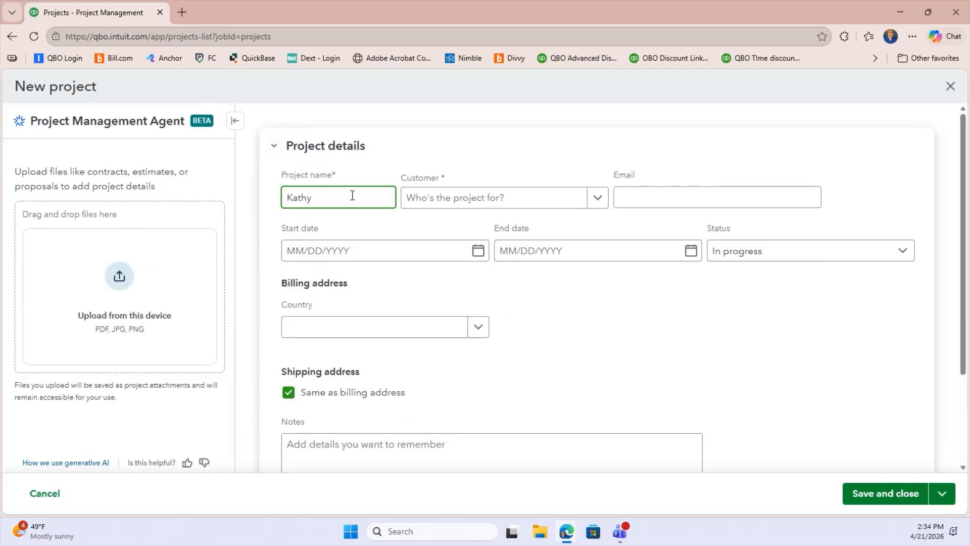
pyautogui.write('Backyard')
pyautogui.press('Tab')
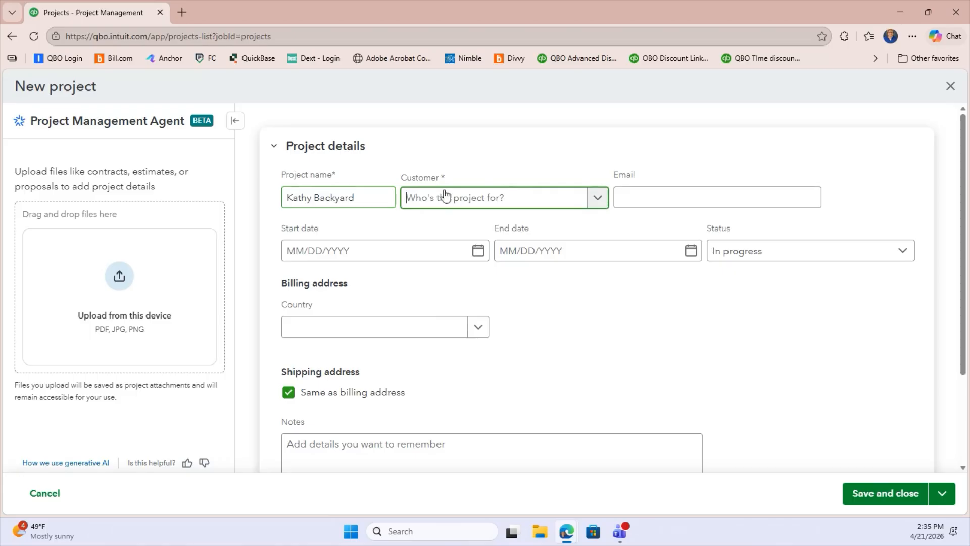
# Assign the new project to the existing customer listed directly below ABC Supplies and keep its status as In progress
pyautogui.click(543, 205)
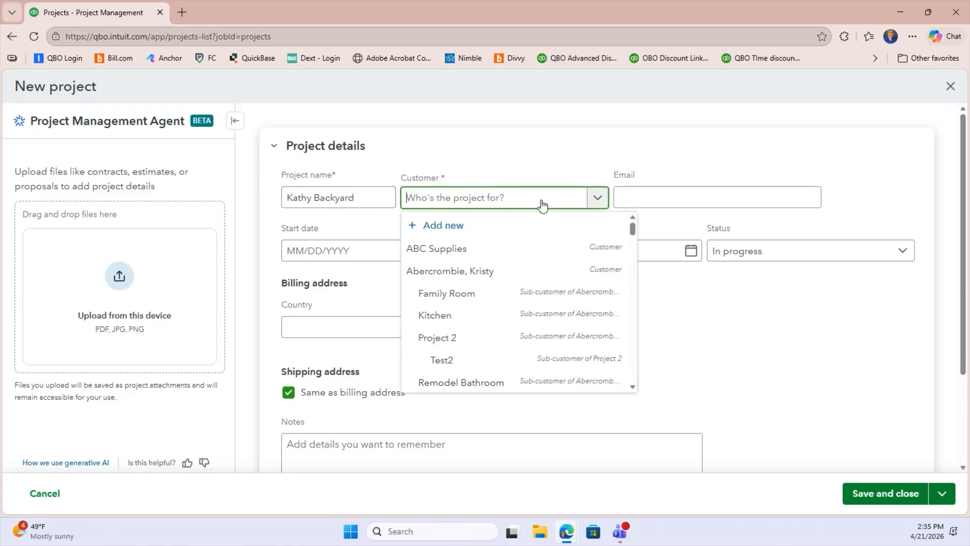
pyautogui.click(480, 271)
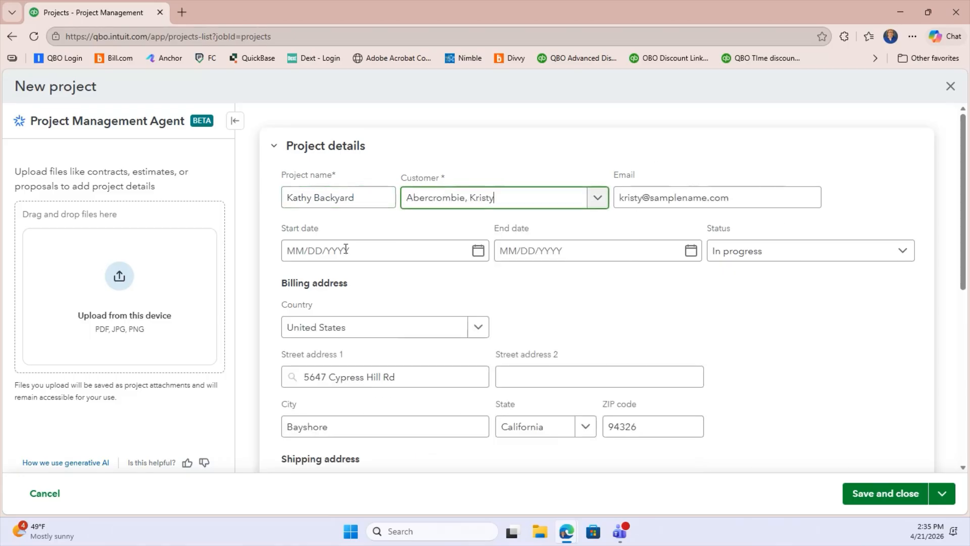
pyautogui.click(816, 253)
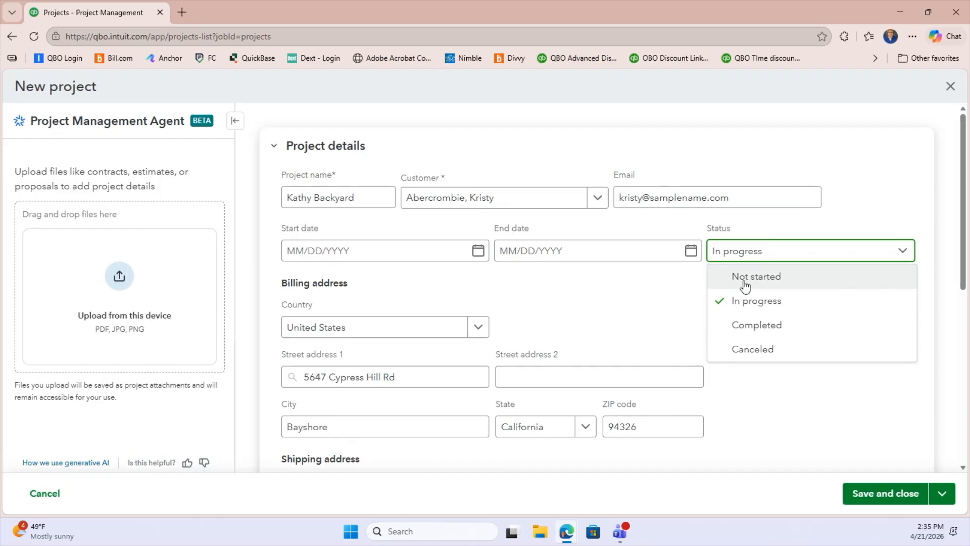
pyautogui.click(730, 301)
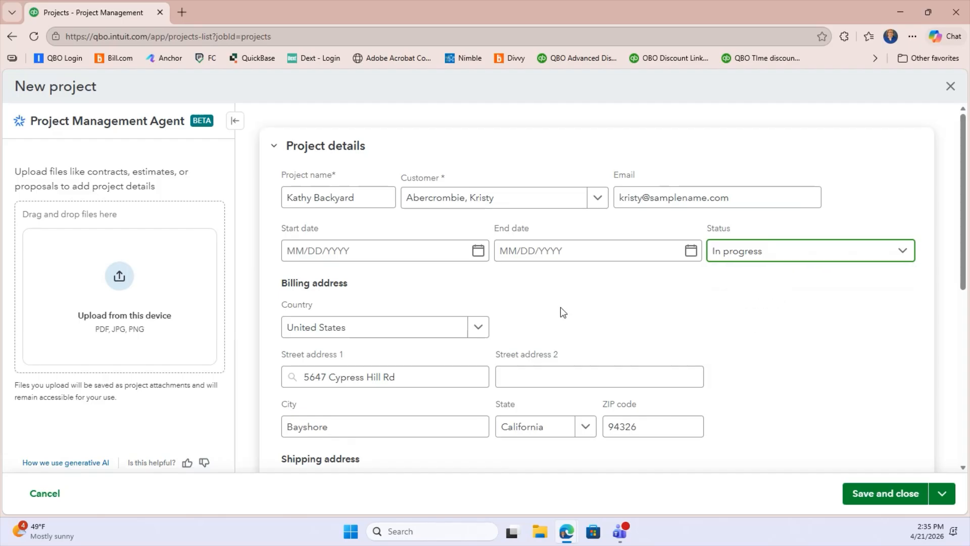
# Fill in the missing shipping city, state and ZIP code from the saved address suggestion and try to save the project
pyautogui.click(892, 494)
pyautogui.click(650, 421)
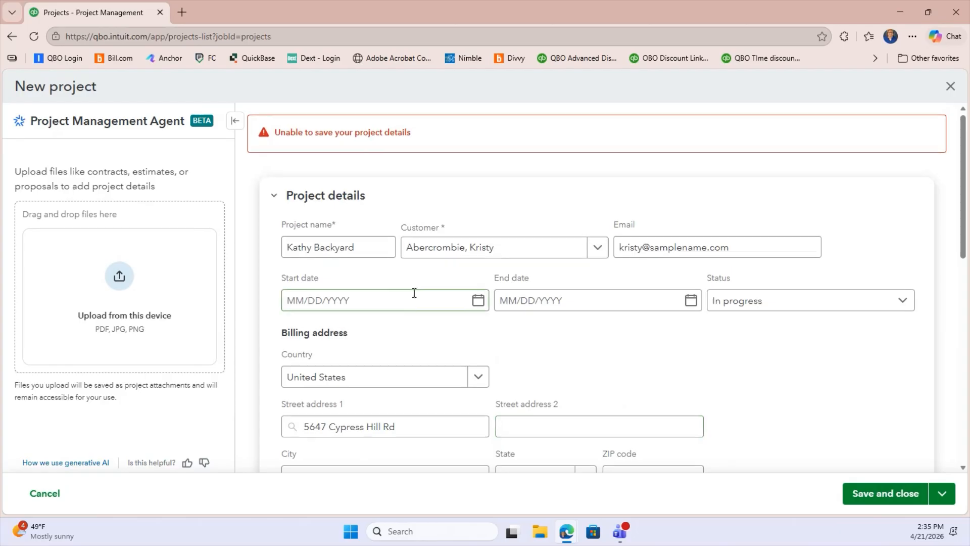
pyautogui.scroll(-3, 414, 292)
pyautogui.scroll(3, 419, 288)
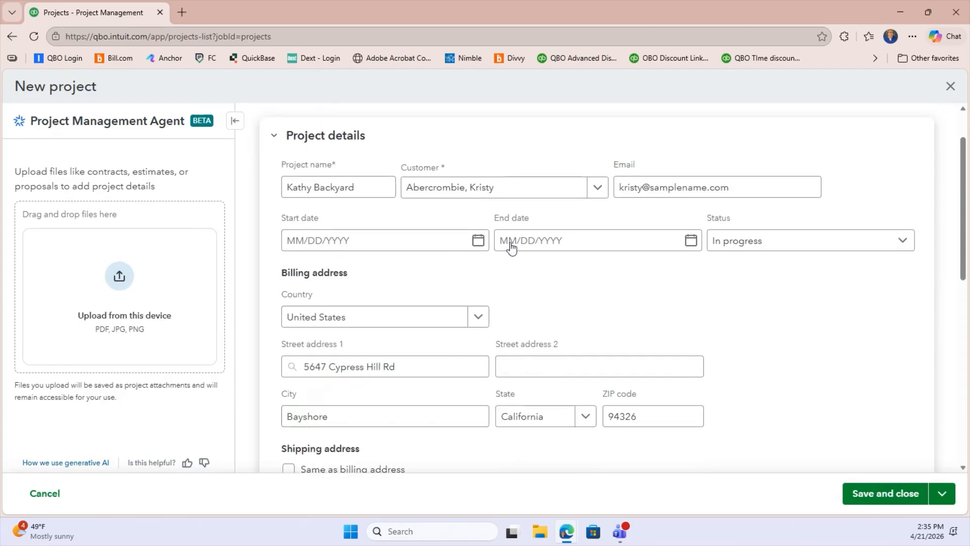
pyautogui.scroll(-5, 542, 314)
pyautogui.scroll(-1, 542, 313)
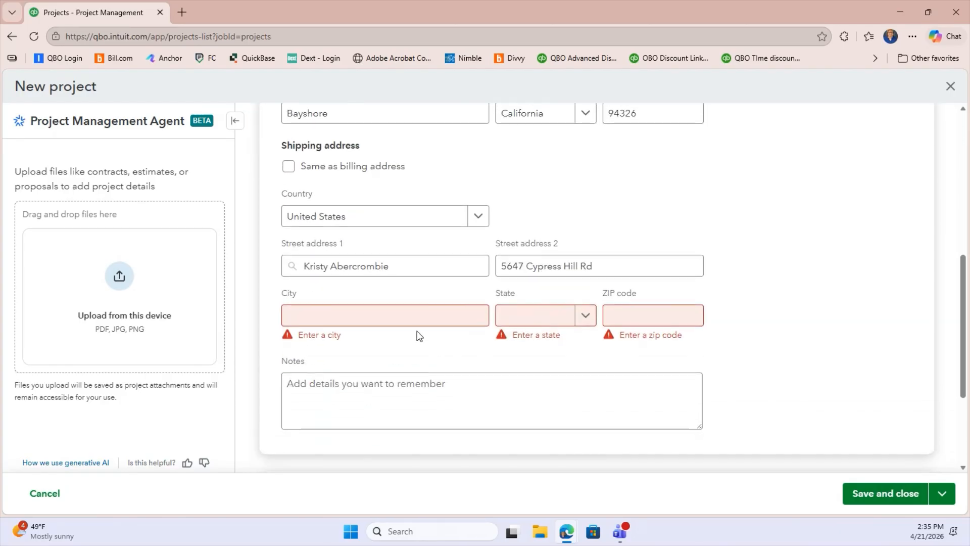
pyautogui.click(418, 314)
pyautogui.click(379, 362)
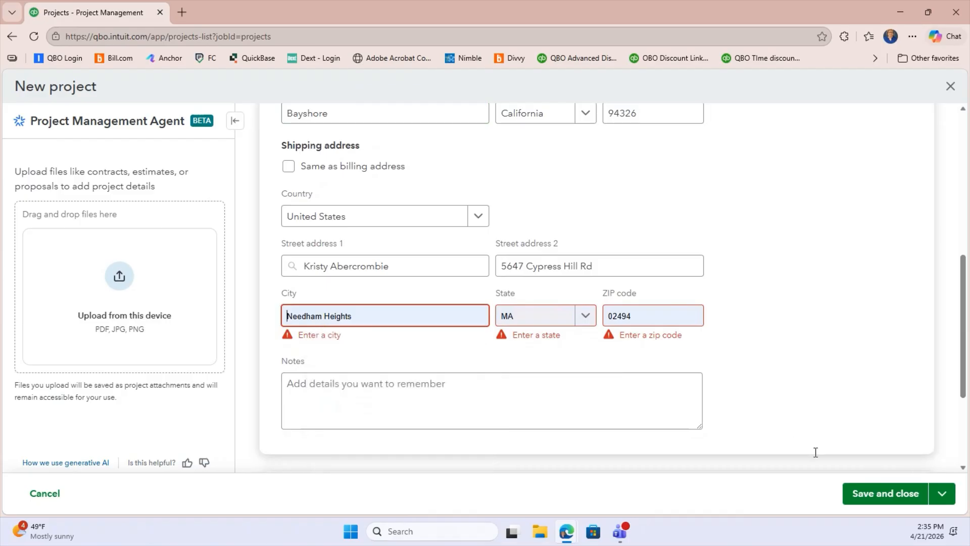
pyautogui.click(885, 500)
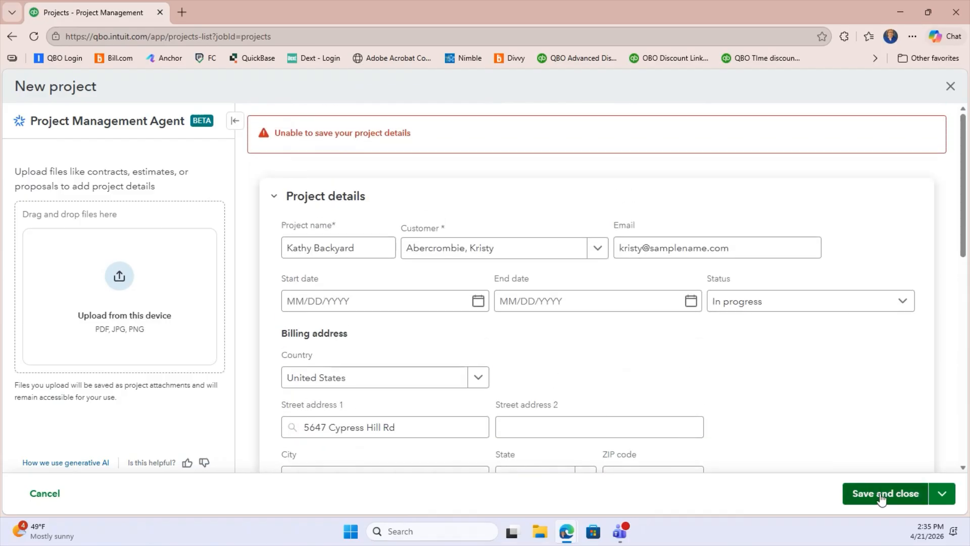
# Set the project's shipping state to Arizona and save the project
pyautogui.scroll(-3, 353, 341)
pyautogui.scroll(-5, 352, 341)
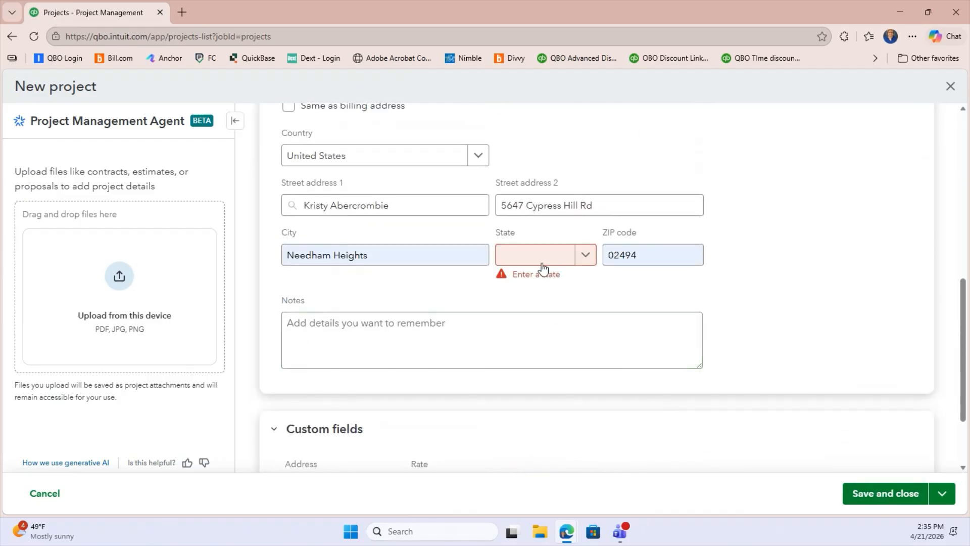
pyautogui.click(543, 263)
pyautogui.click(525, 420)
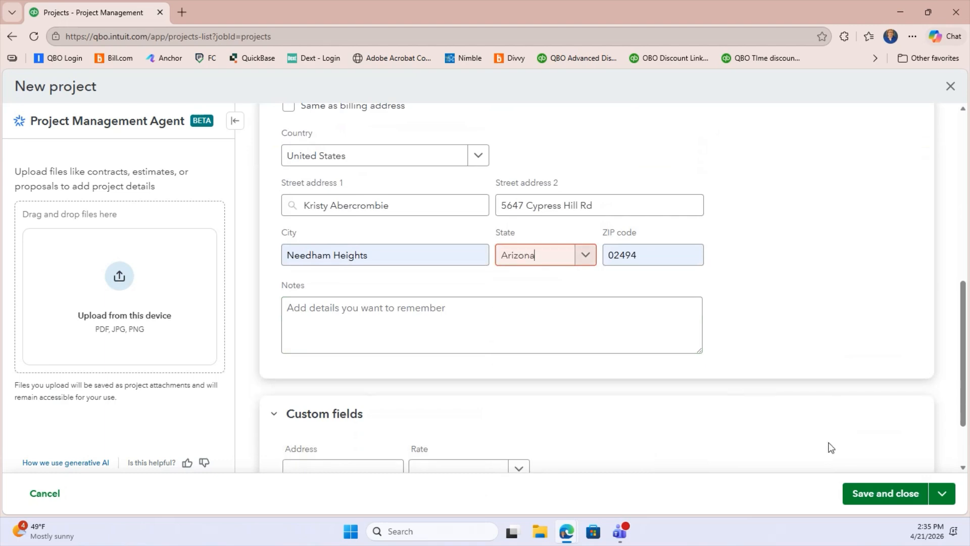
pyautogui.click(885, 500)
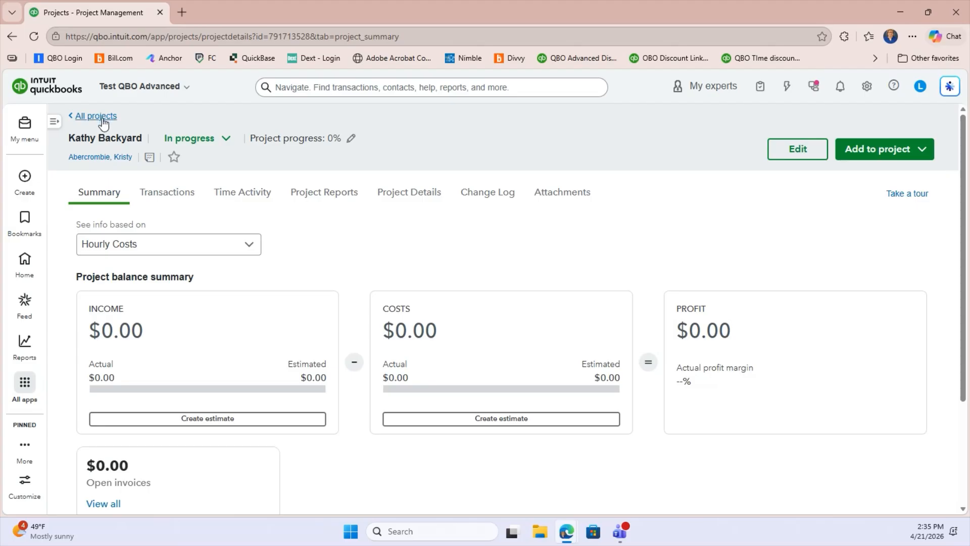
# Open the customer's record from the new project and review the transactions listed for the customer and its projects
pyautogui.click(90, 158)
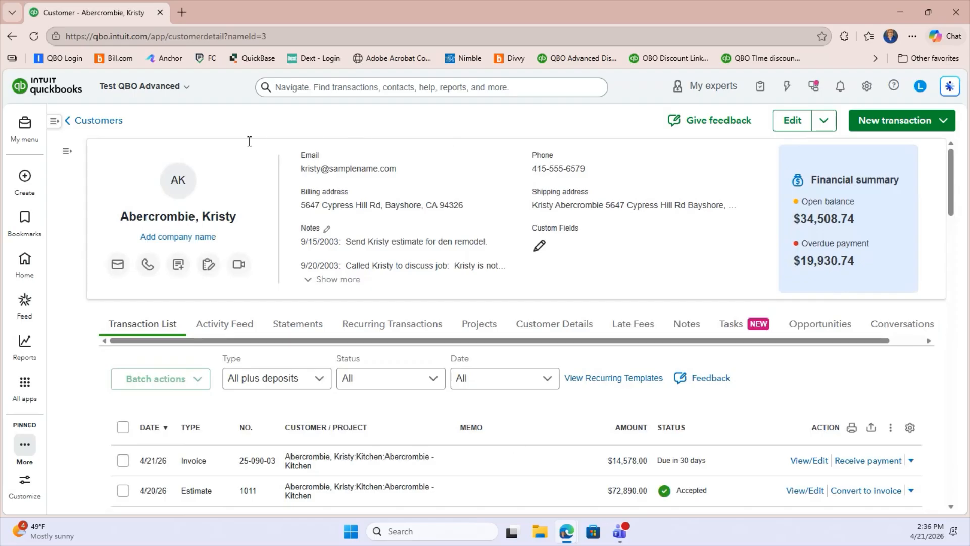
pyautogui.scroll(-3, 407, 433)
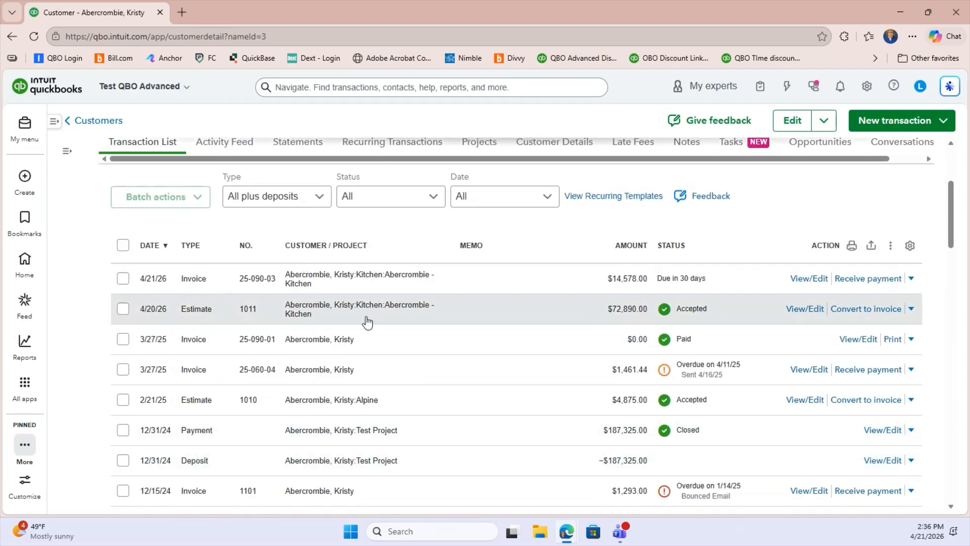
pyautogui.scroll(3, 450, 397)
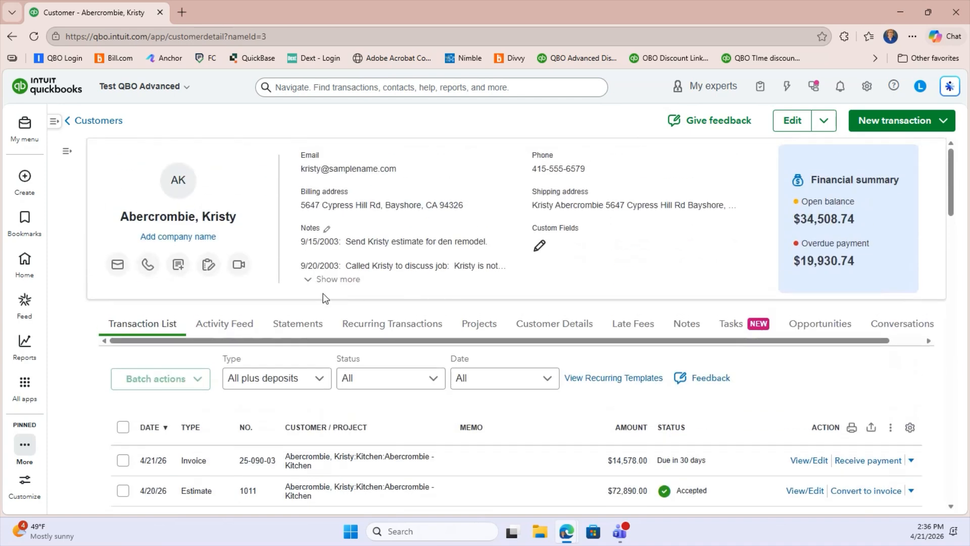
# Show the customer's projects and examine the in-progress list, including the newly created Backyard project
pyautogui.click(481, 329)
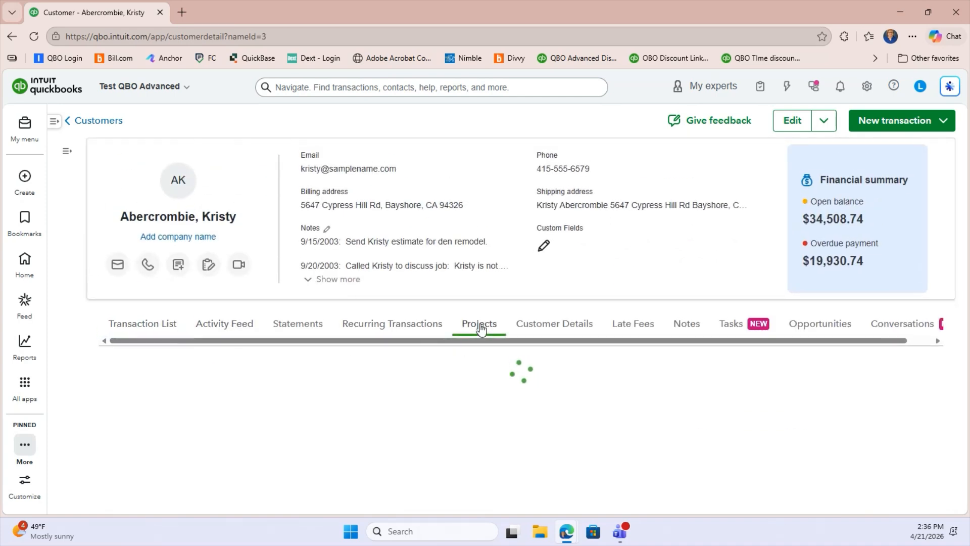
pyautogui.scroll(-5, 291, 374)
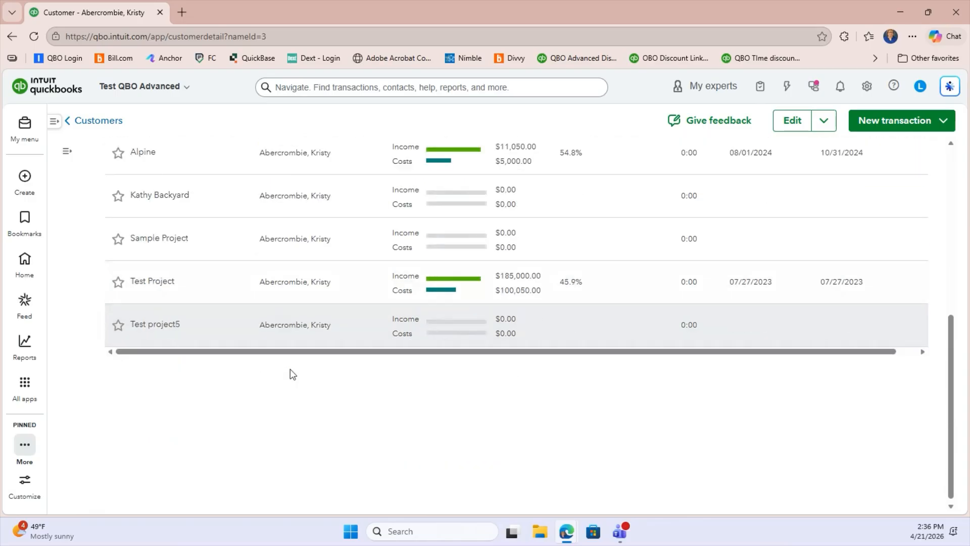
pyautogui.scroll(6, 290, 374)
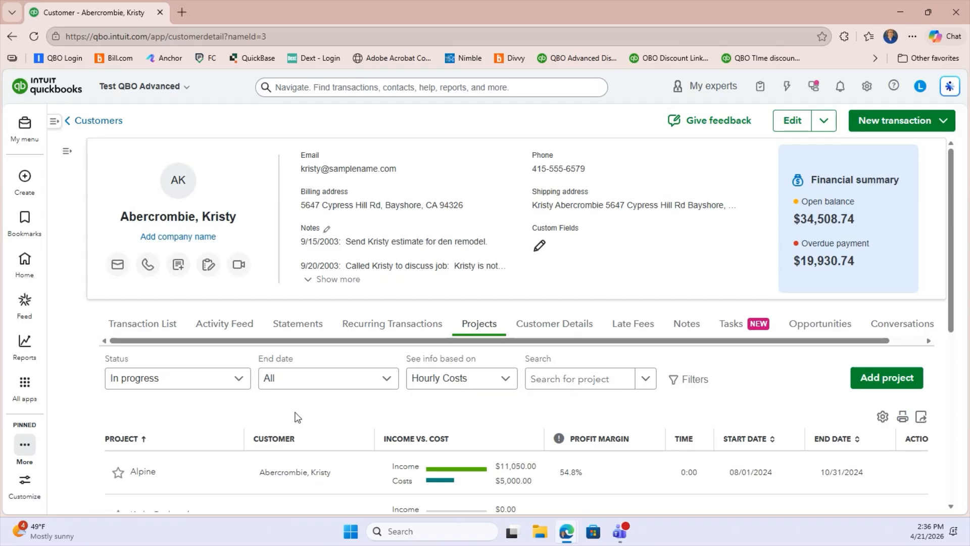
pyautogui.scroll(-2, 294, 417)
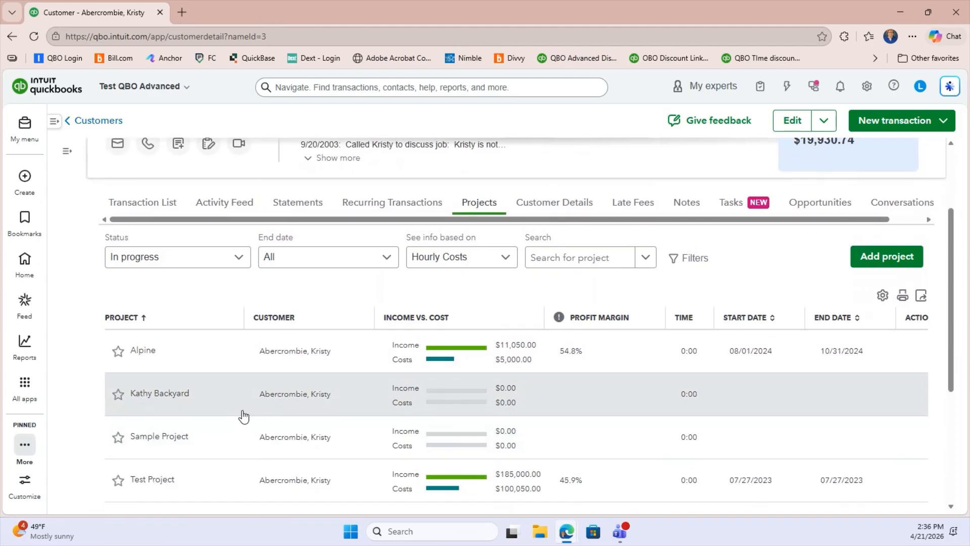
pyautogui.scroll(2, 243, 415)
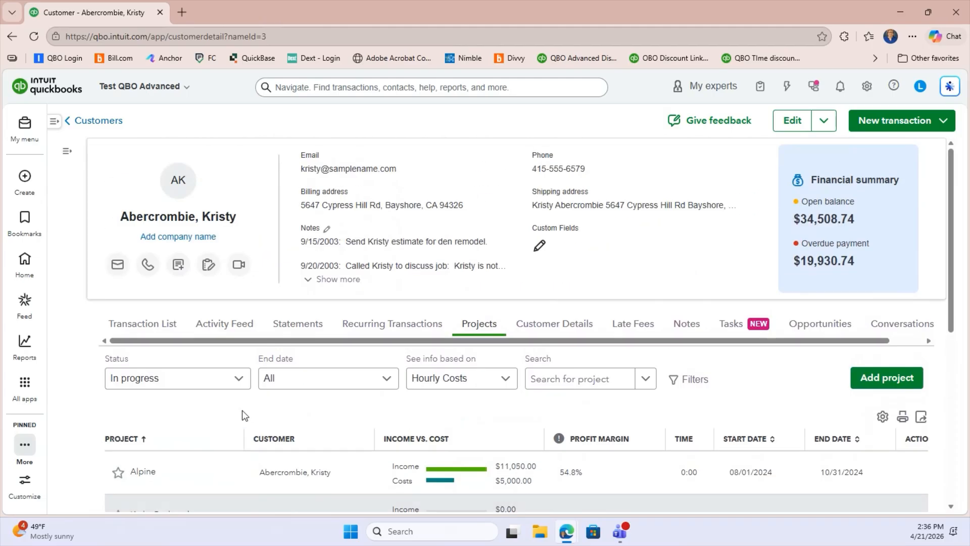